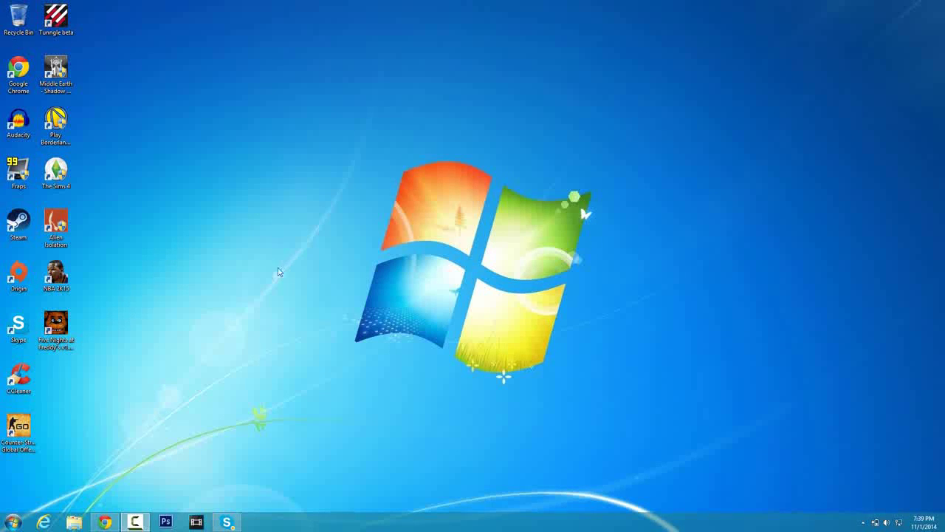
# Download Minecraft.exe (1.06 MB) from the Droplr page in Chrome, then minimize the browser
pyautogui.click(105, 521)
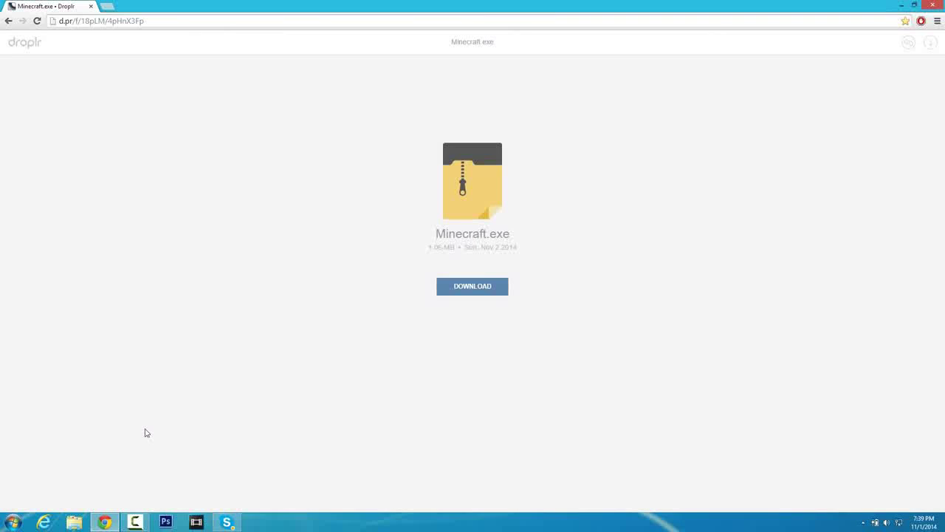
pyautogui.click(480, 292)
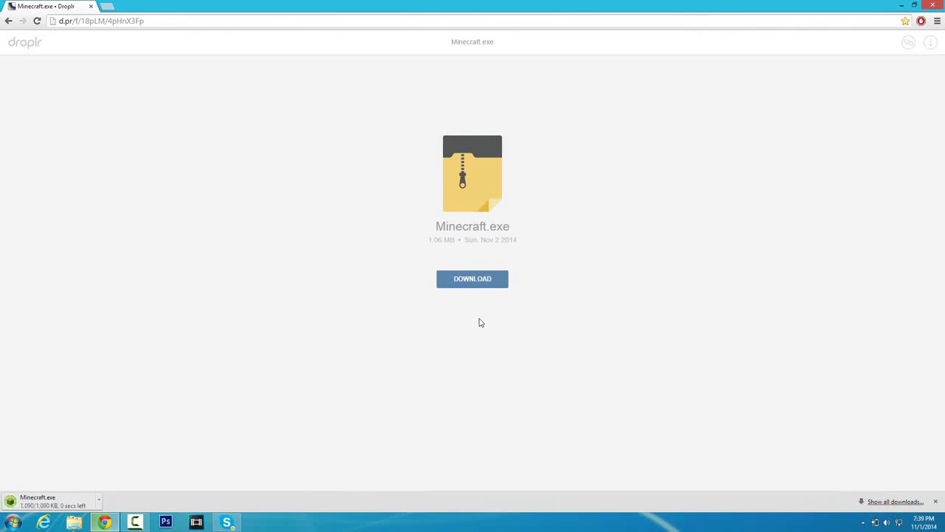
pyautogui.click(902, 5)
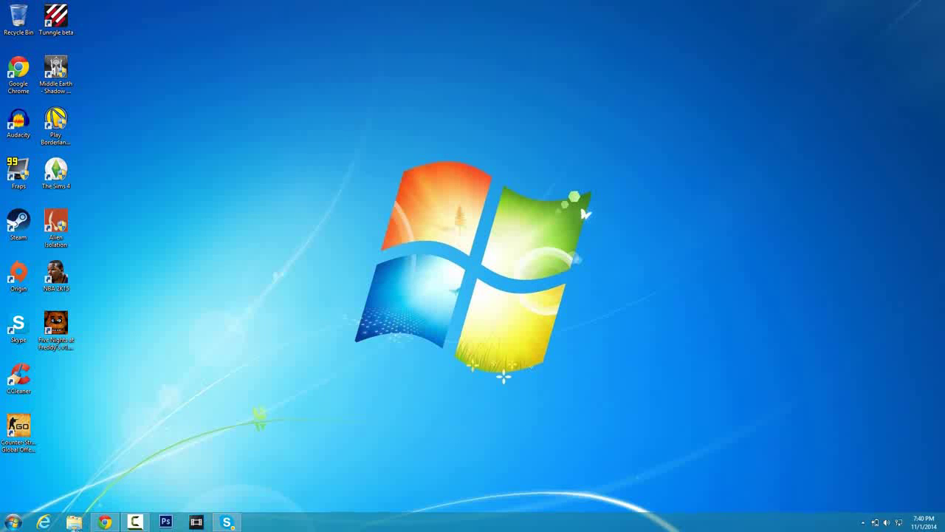
# Move the Minecraft file from the Downloads folder onto the desktop and close Explorer
pyautogui.click(73, 524)
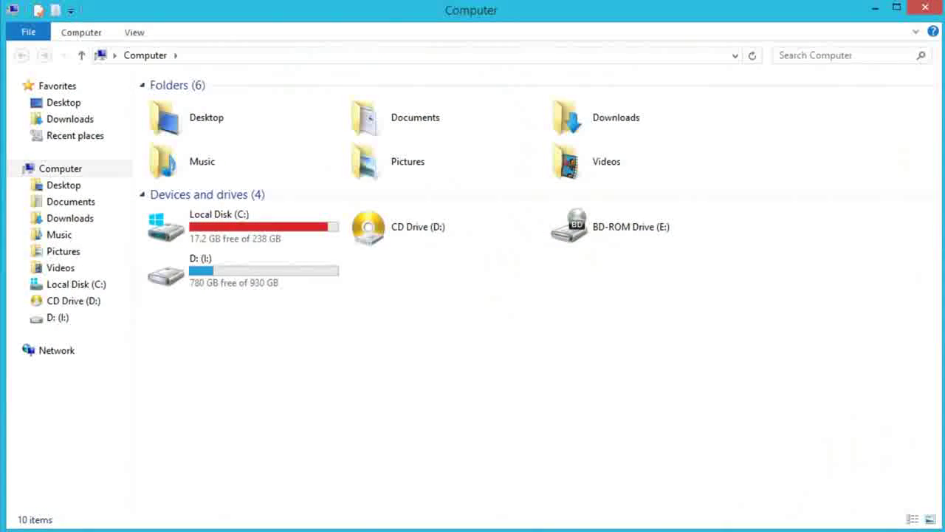
pyautogui.click(52, 121)
pyautogui.click(192, 140)
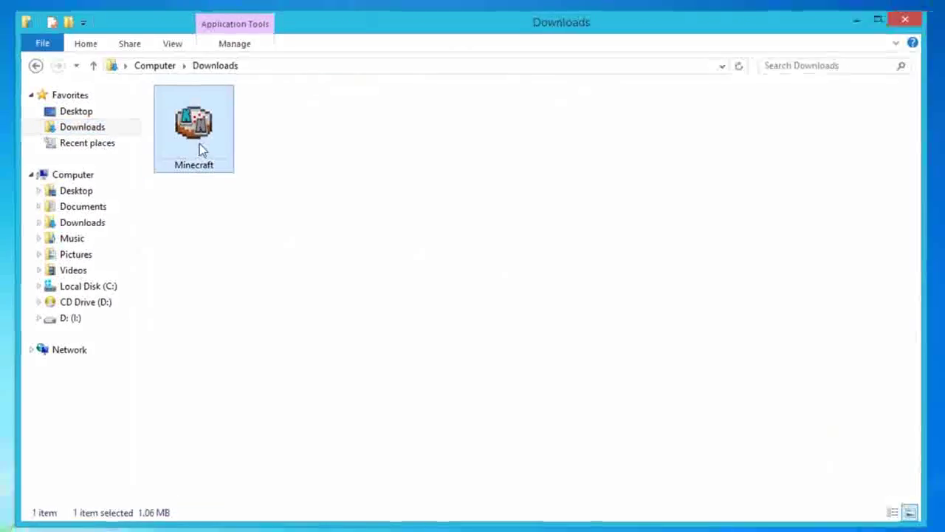
pyautogui.moveTo(238, 185); pyautogui.dragTo(266, 81)
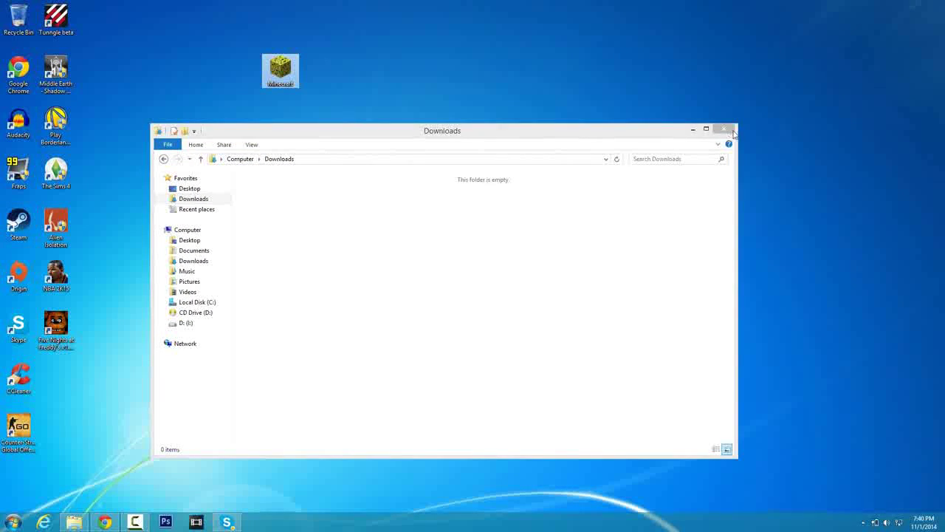
pyautogui.click(731, 130)
# Run Minecraft.exe, enter a player username in Shiginima Launcher, and launch Minecraft 1.8
pyautogui.doubleClick(280, 68)
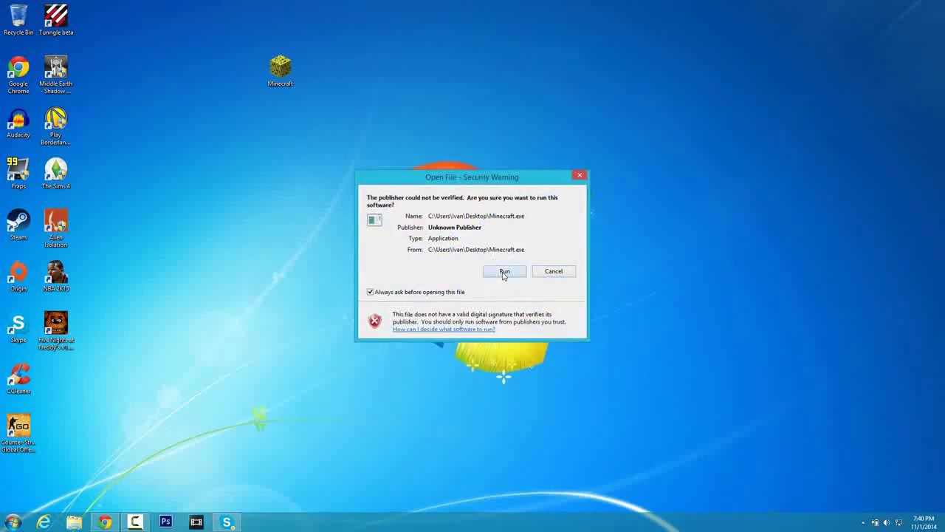
pyautogui.click(503, 271)
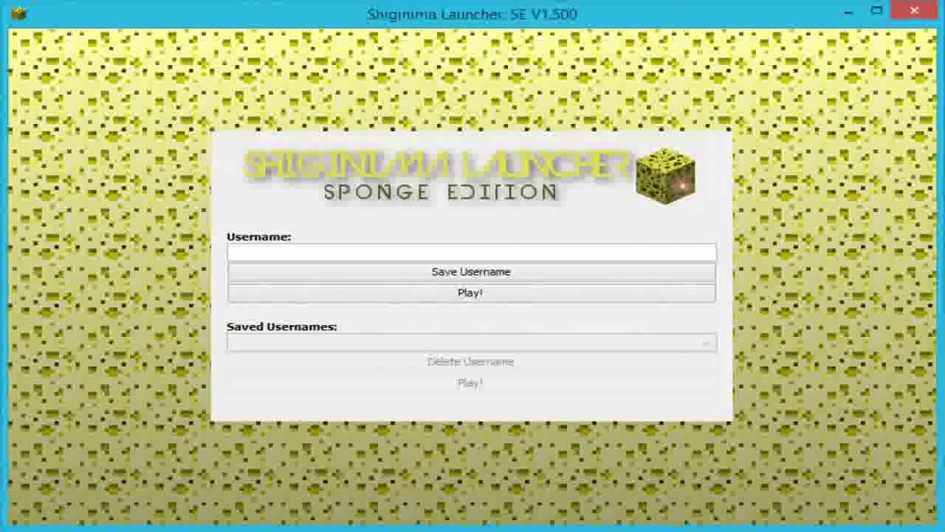
pyautogui.click(540, 256)
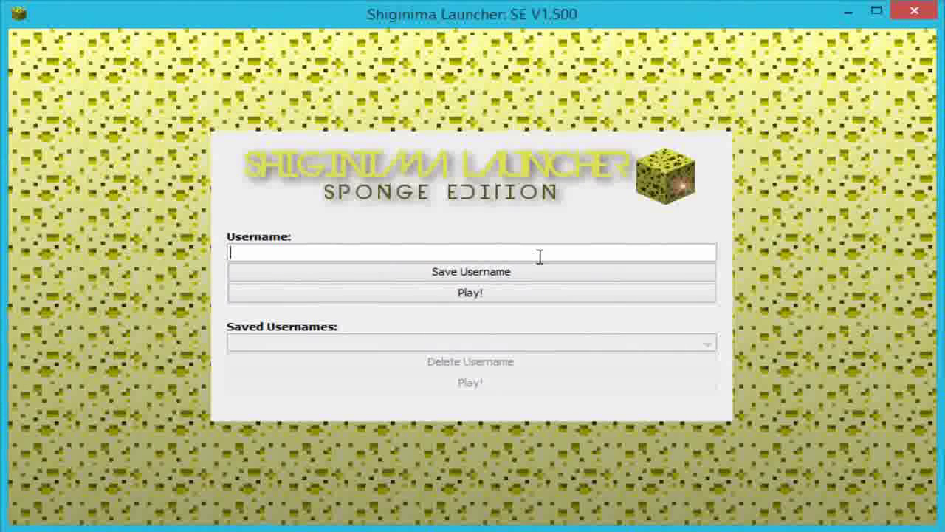
pyautogui.write('roTheGod')
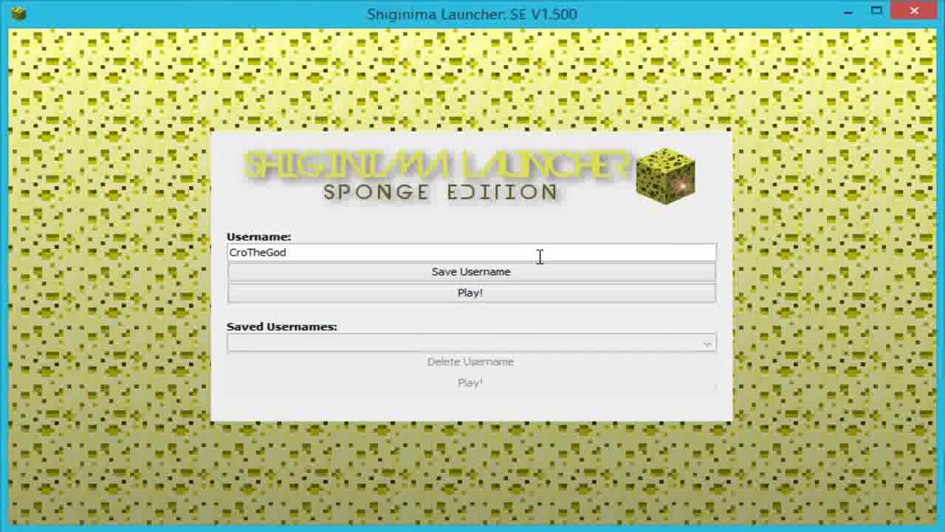
pyautogui.click(527, 299)
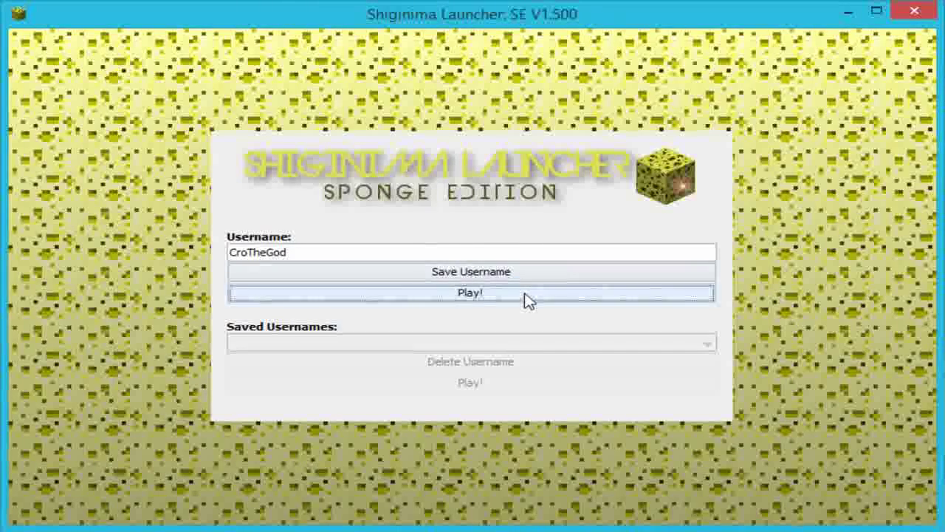
pyautogui.click(504, 511)
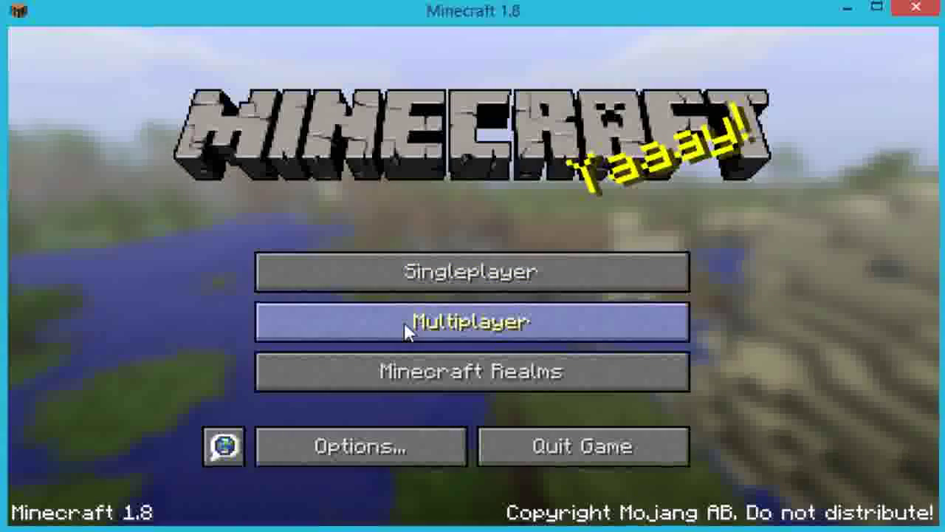
# Create a new singleplayer world named 'My World' with game mode set to Creative
pyautogui.click(384, 277)
pyautogui.click(613, 435)
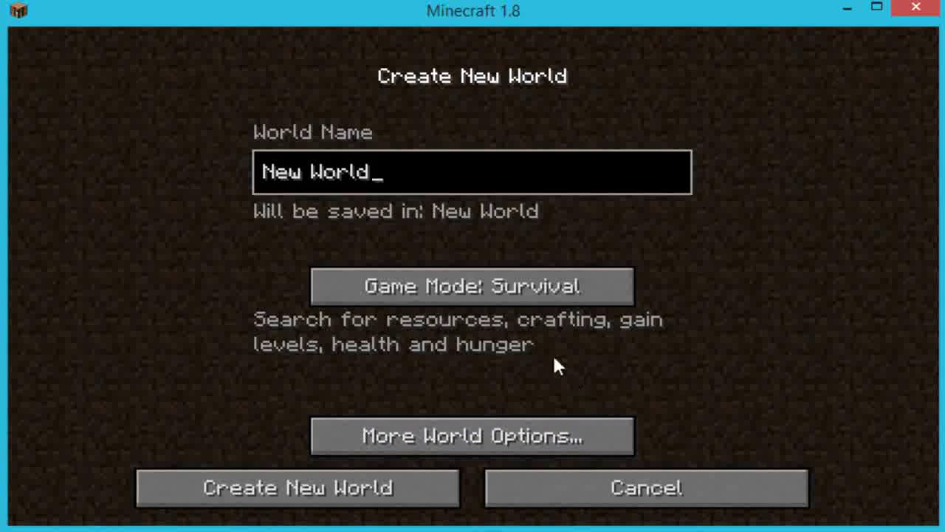
pyautogui.click(480, 294)
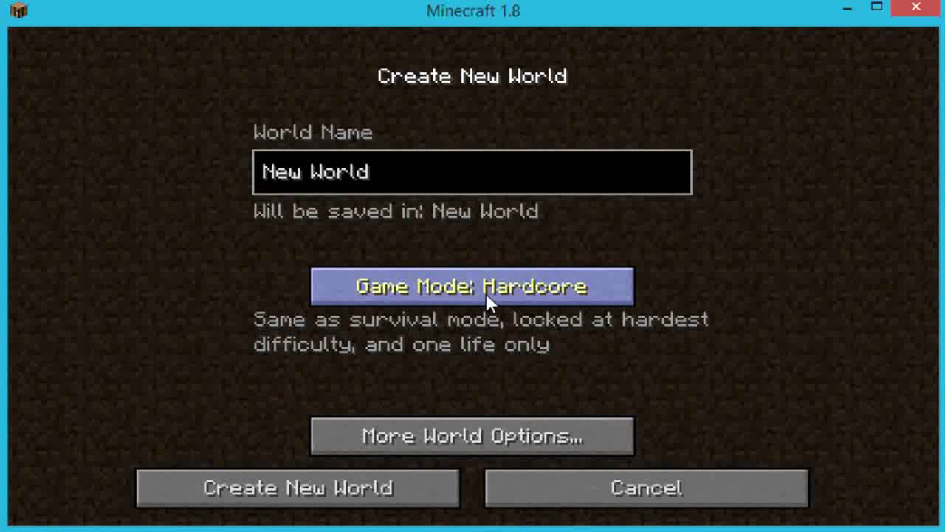
pyautogui.click(486, 293)
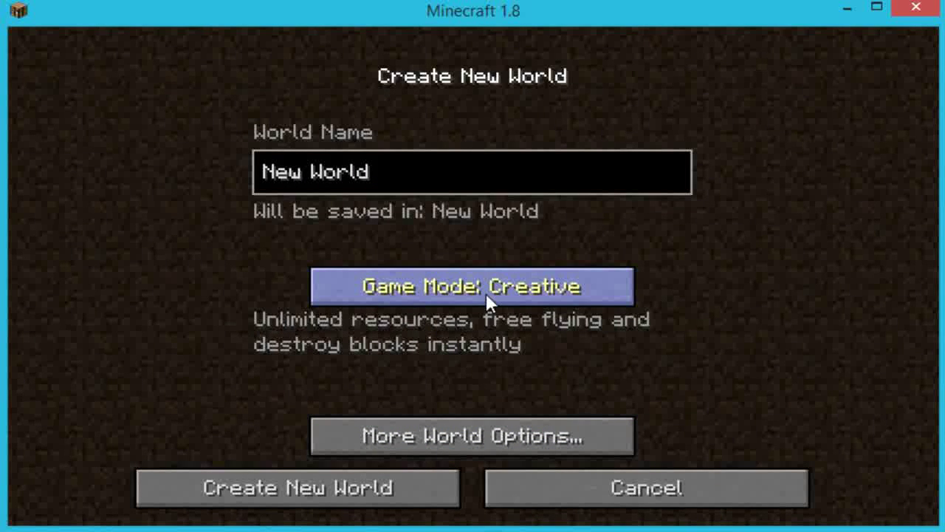
pyautogui.click(444, 170)
pyautogui.press('BackSpace')
pyautogui.press('BackSpace')
pyautogui.press('BackSpace')
pyautogui.press('BackSpace')
pyautogui.press('BackSpace')
pyautogui.press('BackSpace')
pyautogui.press('BackSpace')
pyautogui.press('BackSpace')
pyautogui.press('BackSpace')
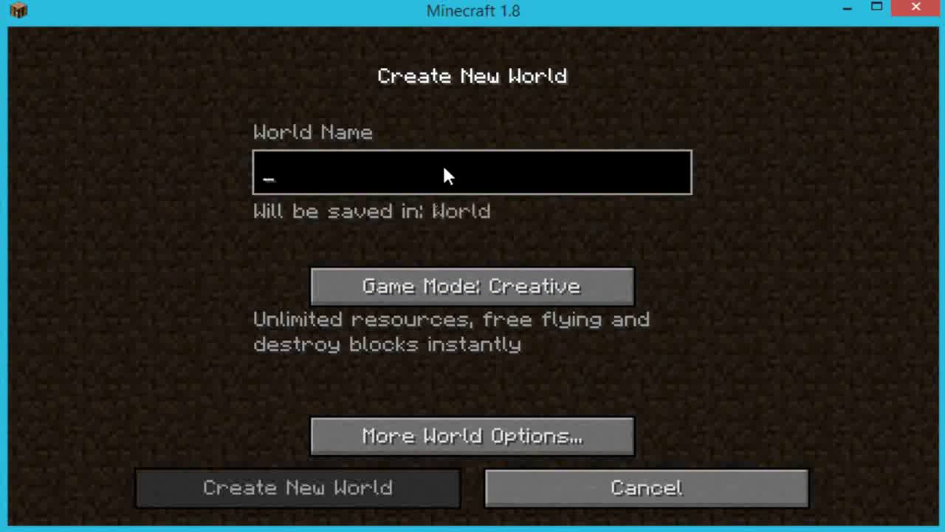
pyautogui.write('My')
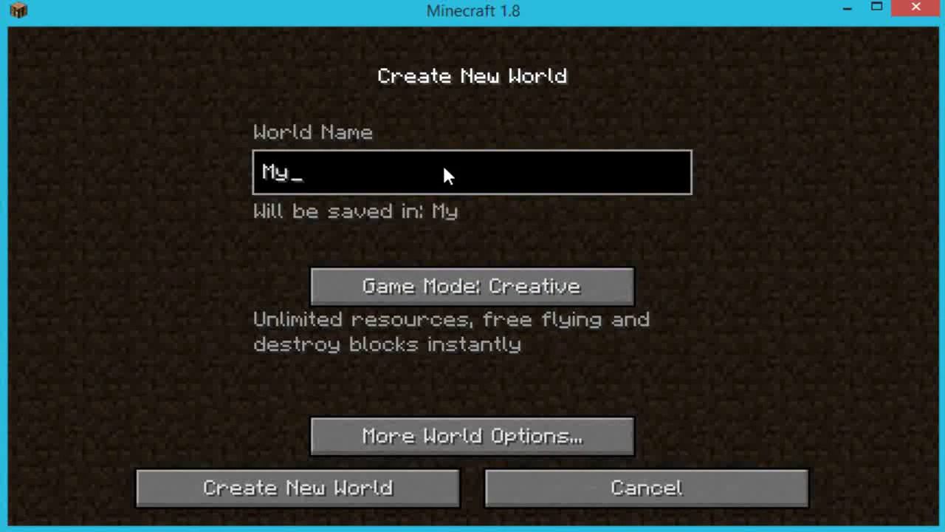
pyautogui.write(' World')
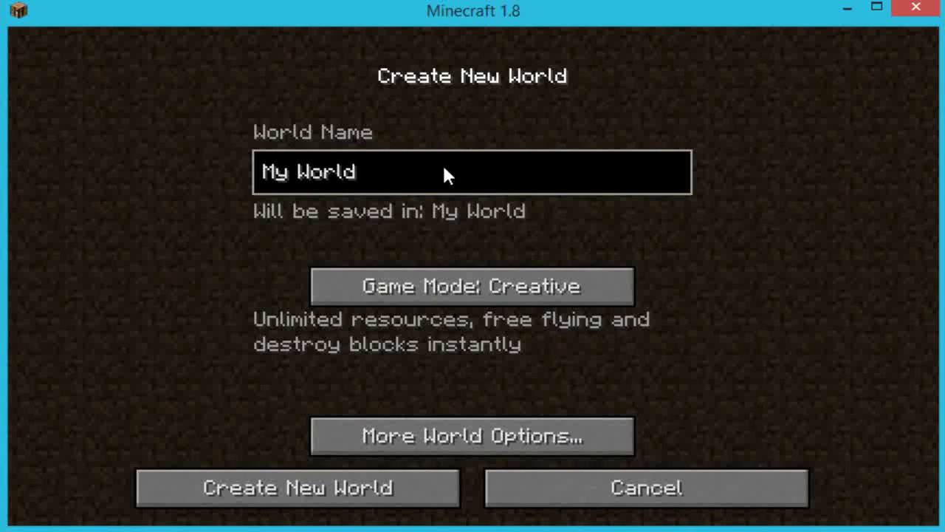
pyautogui.click(345, 495)
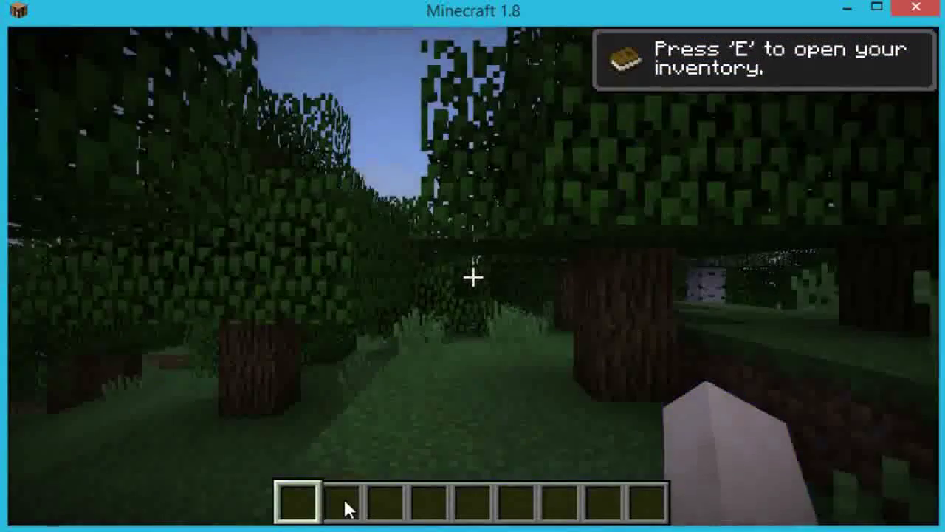
# Walk forward, browse the creative inventory, then save and quit to the title screen
pyautogui.click(348, 506)
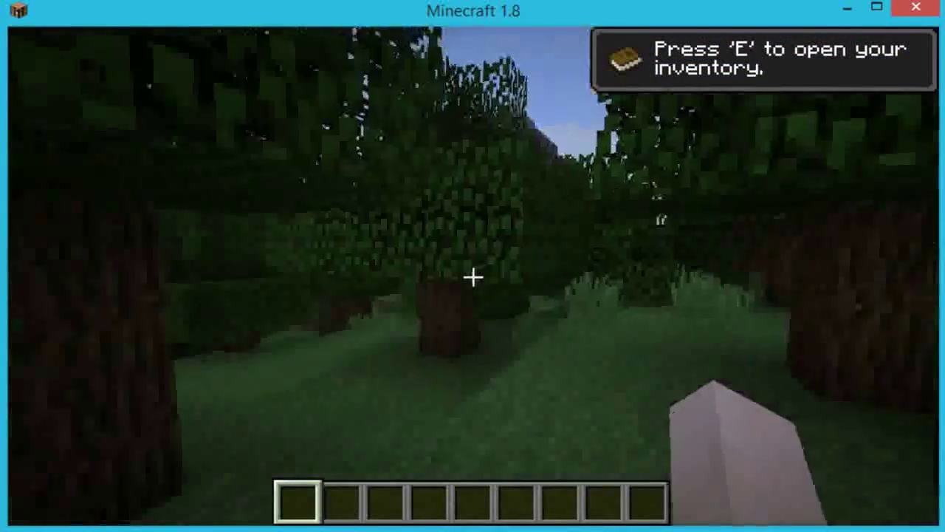
pyautogui.press('w')
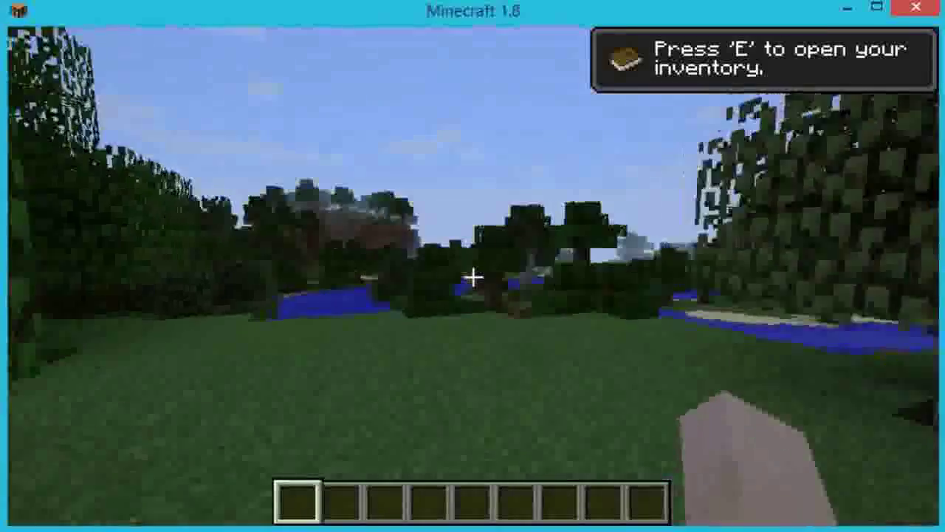
pyautogui.press('e')
pyautogui.scroll(-6, 465, 265)
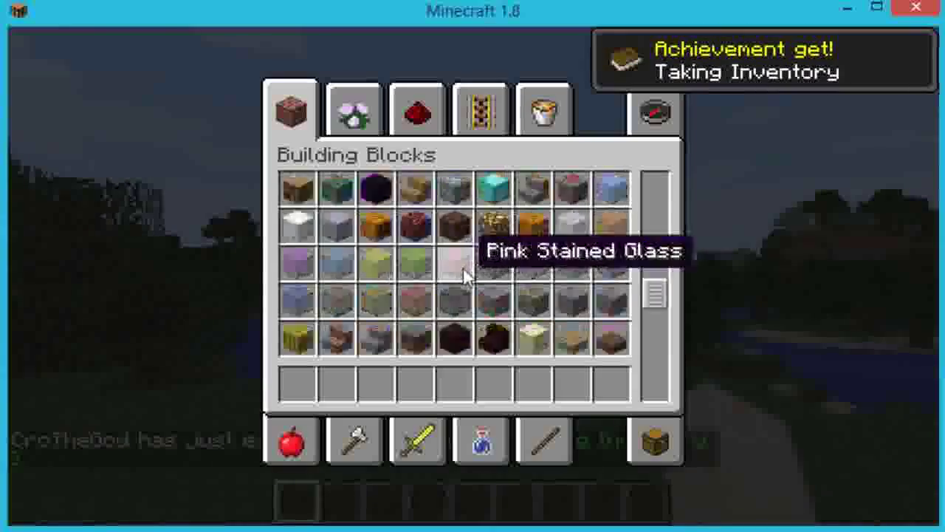
pyautogui.press('e')
pyautogui.press('Escape')
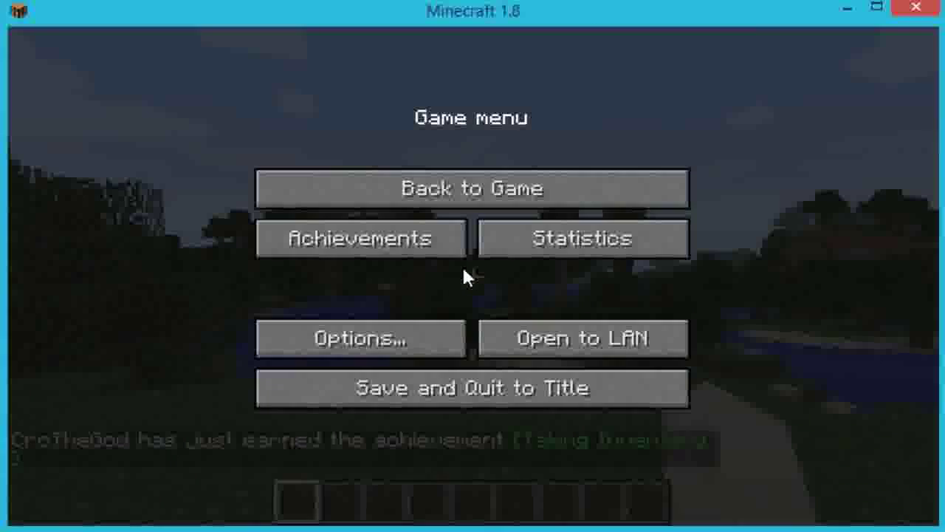
pyautogui.click(456, 399)
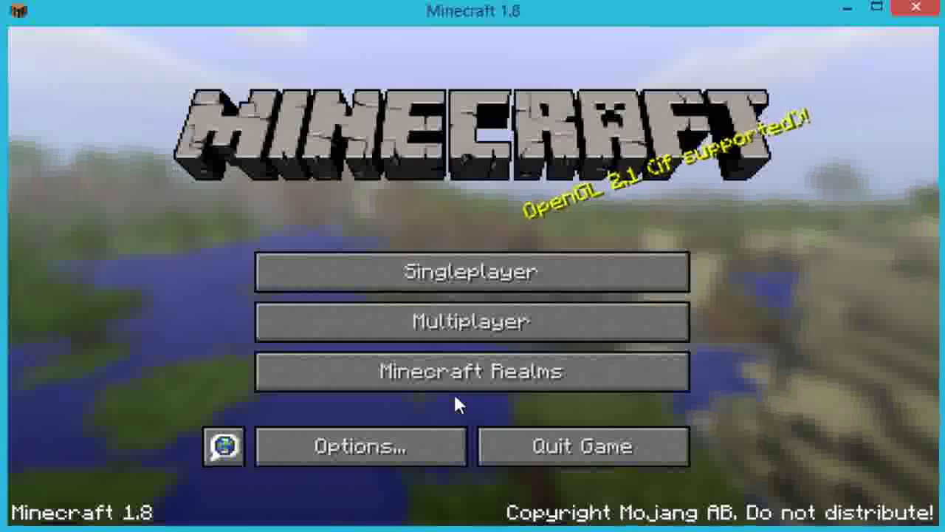
# Join the server pvp.reconcraftmc.com through Multiplayer's Direct Connect
pyautogui.click(468, 326)
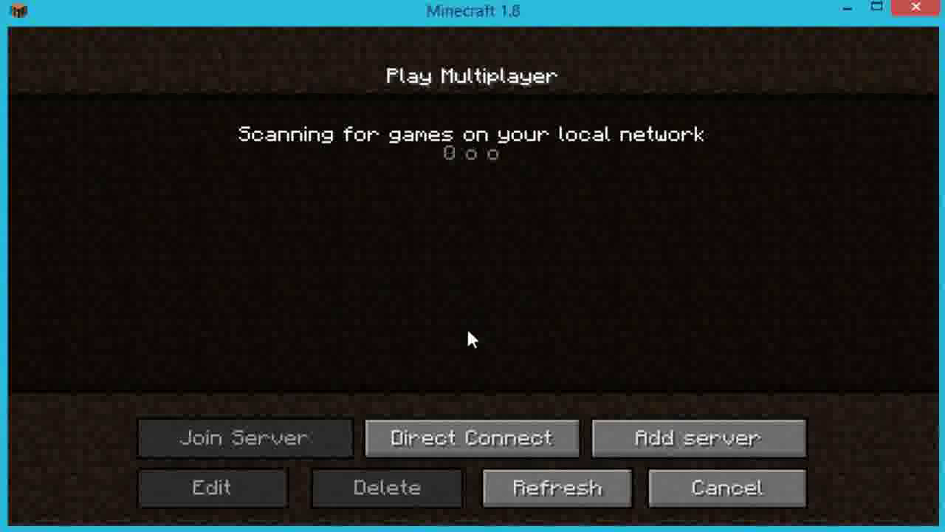
pyautogui.click(461, 431)
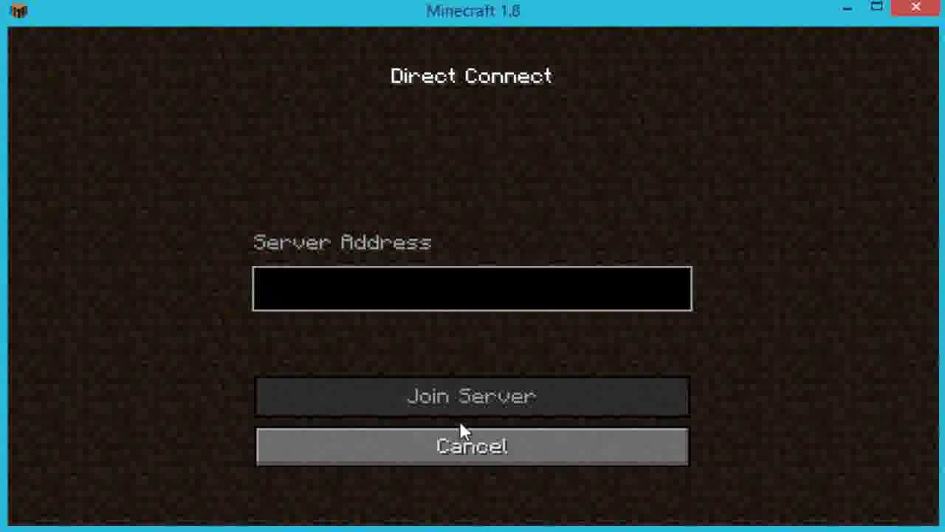
pyautogui.write('pvp.reconcraftmc.com')
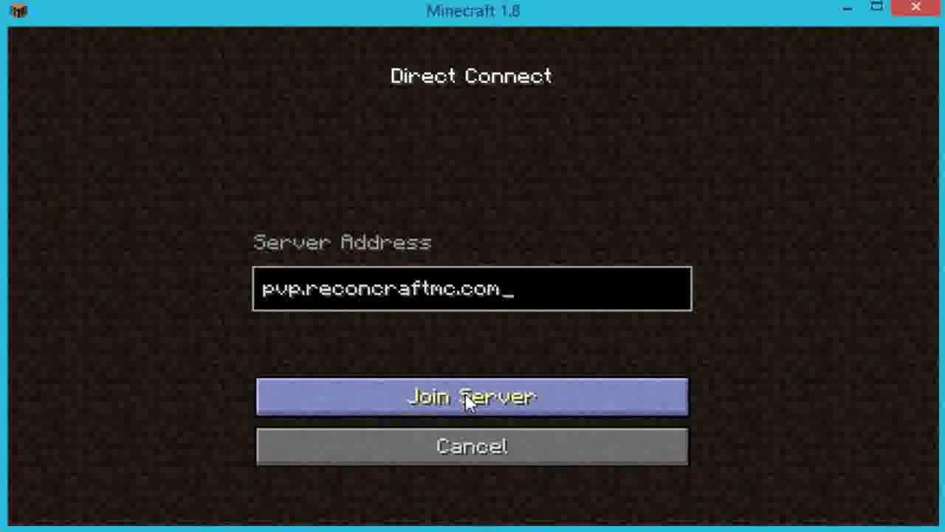
pyautogui.click(466, 399)
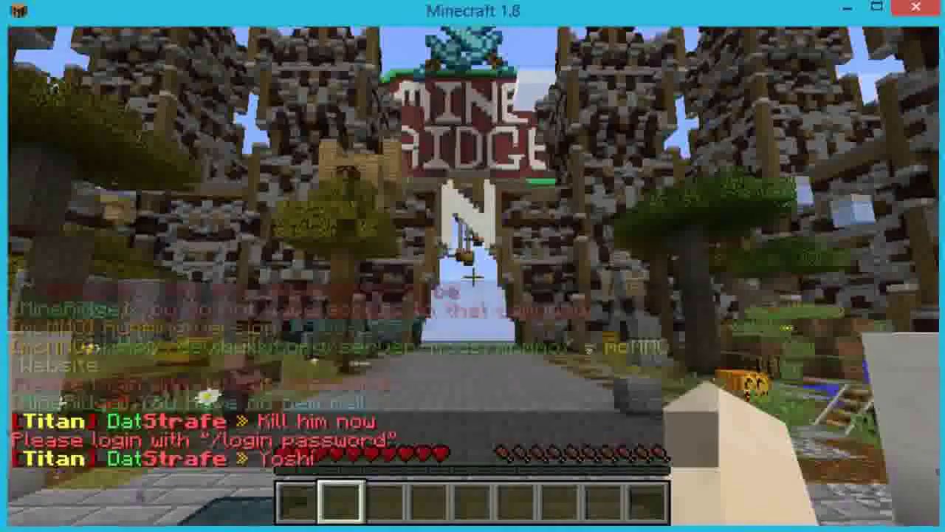
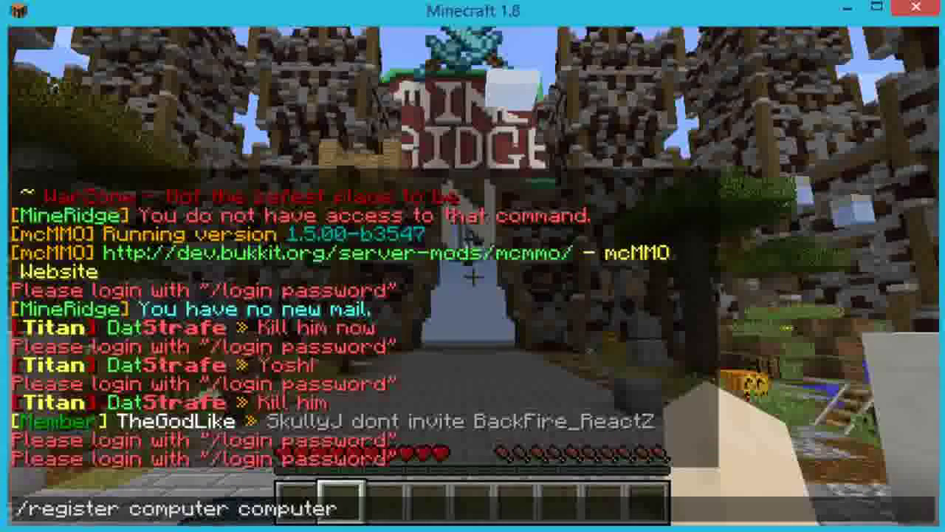
# Send the /register command with a password in chat
pyautogui.press('Return')
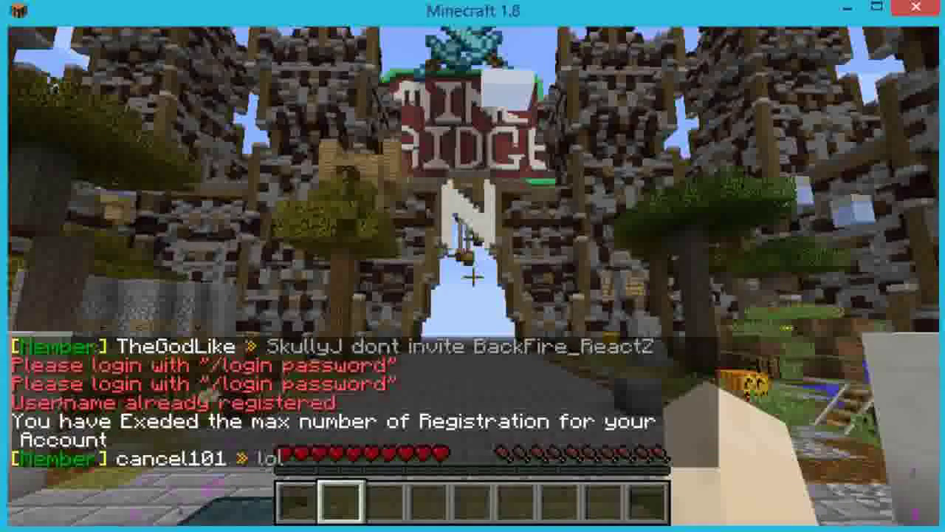
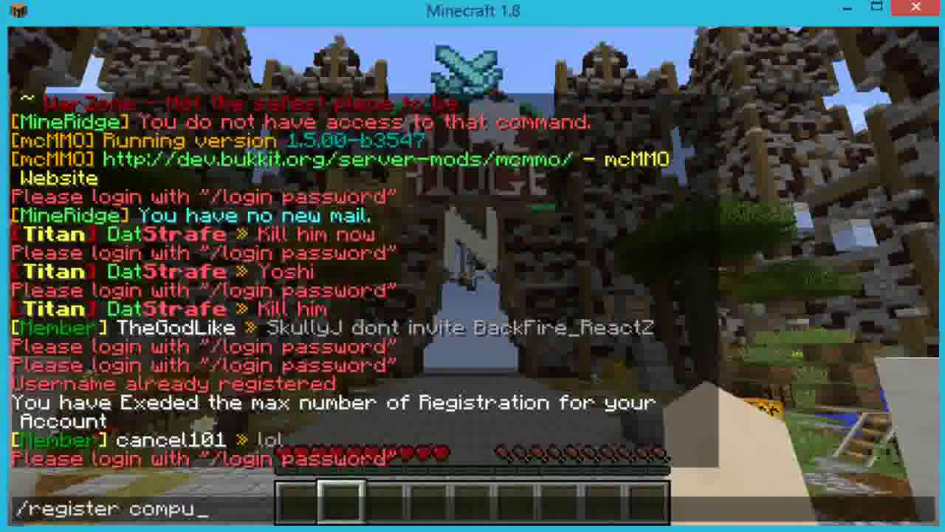
# Send the /login command with the account password
pyautogui.press('BackSpace')
pyautogui.press('BackSpace')
pyautogui.press('BackSpace')
pyautogui.press('BackSpace')
pyautogui.press('BackSpace')
pyautogui.press('BackSpace')
pyautogui.press('BackSpace')
pyautogui.press('BackSpace')
pyautogui.press('BackSpace')
pyautogui.press('BackSpace')
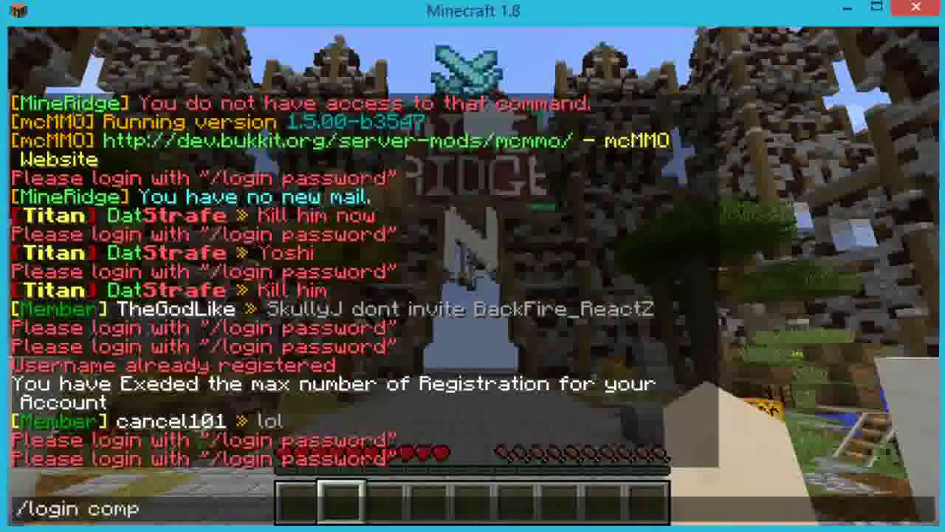
pyautogui.press('Return')
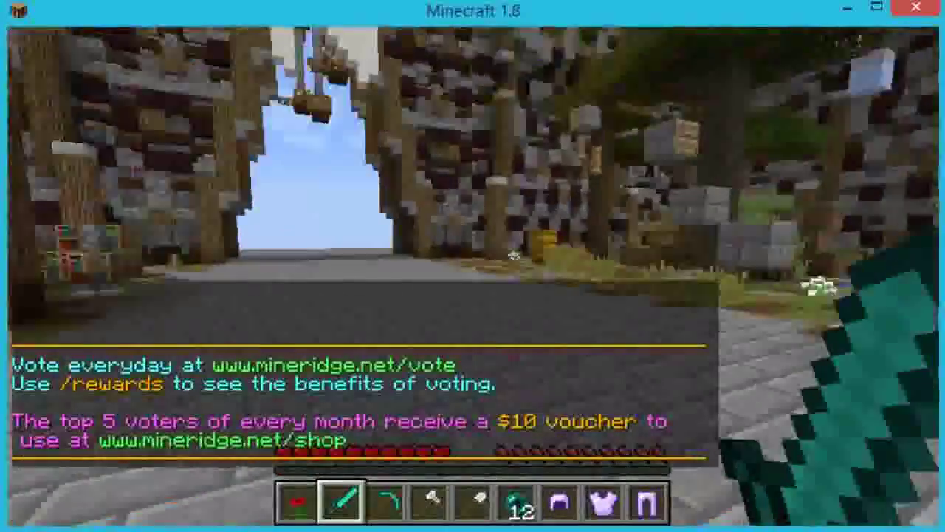
# Walk through the spawn past the archway holding the STARTER item from hotbar slot 5
pyautogui.press('w')
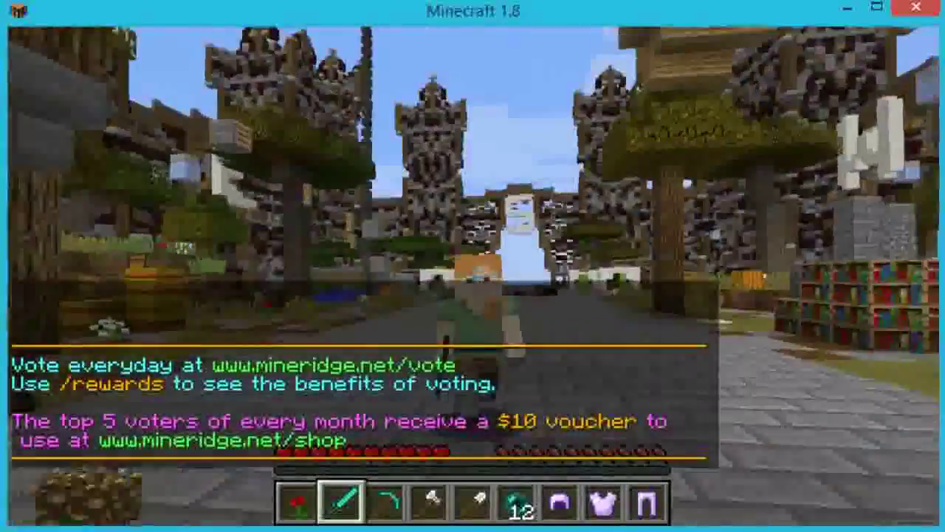
pyautogui.press('w')
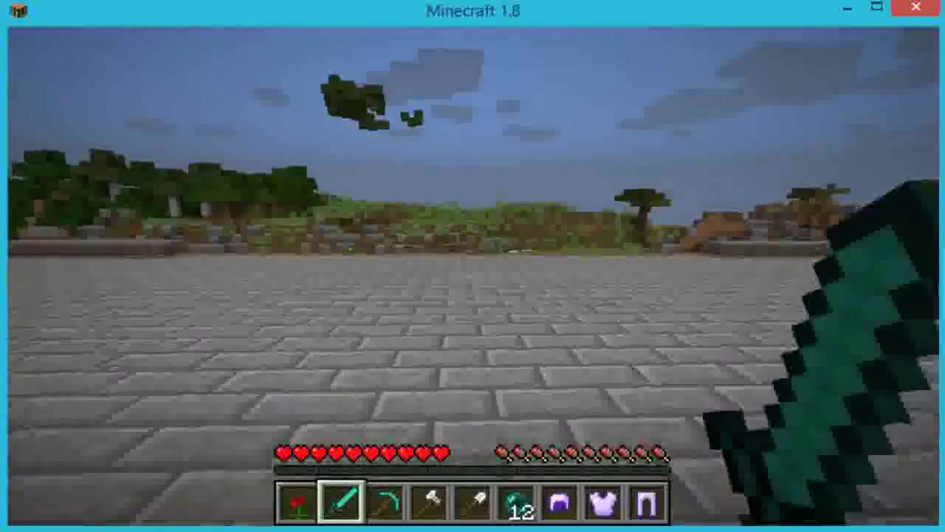
pyautogui.press('5')
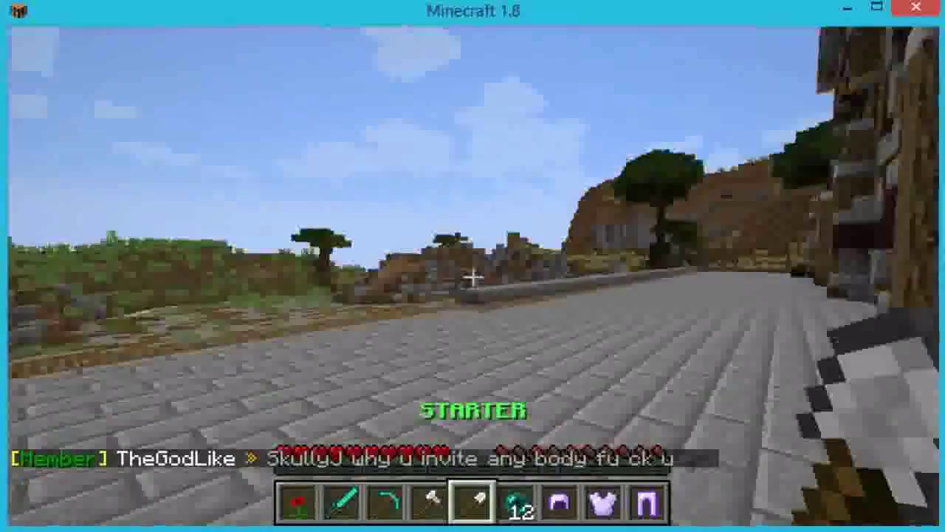
pyautogui.press('w')
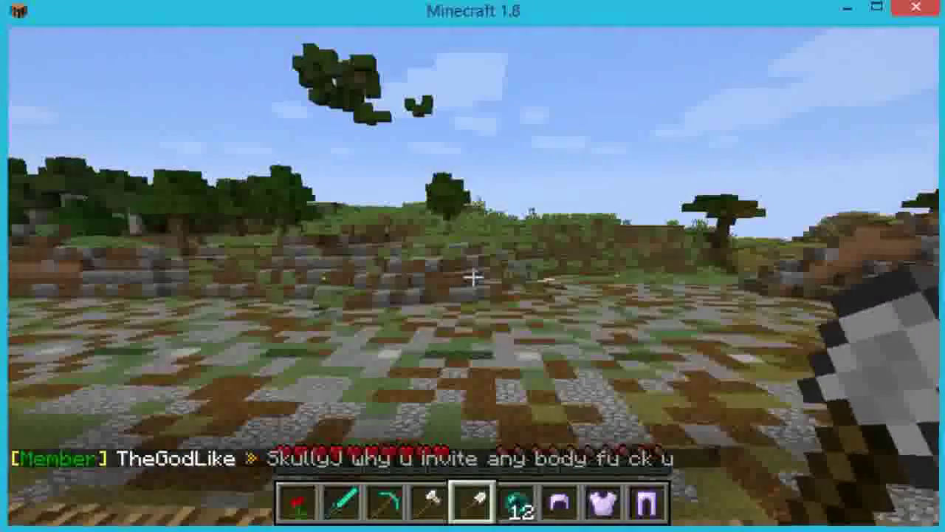
# Disconnect from the server and quit Minecraft
pyautogui.press('Escape')
pyautogui.click(458, 397)
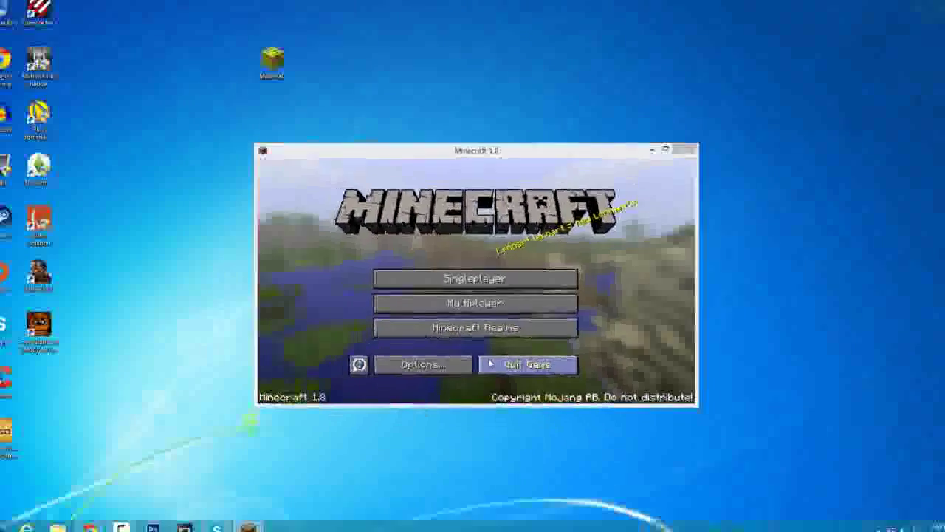
pyautogui.click(491, 365)
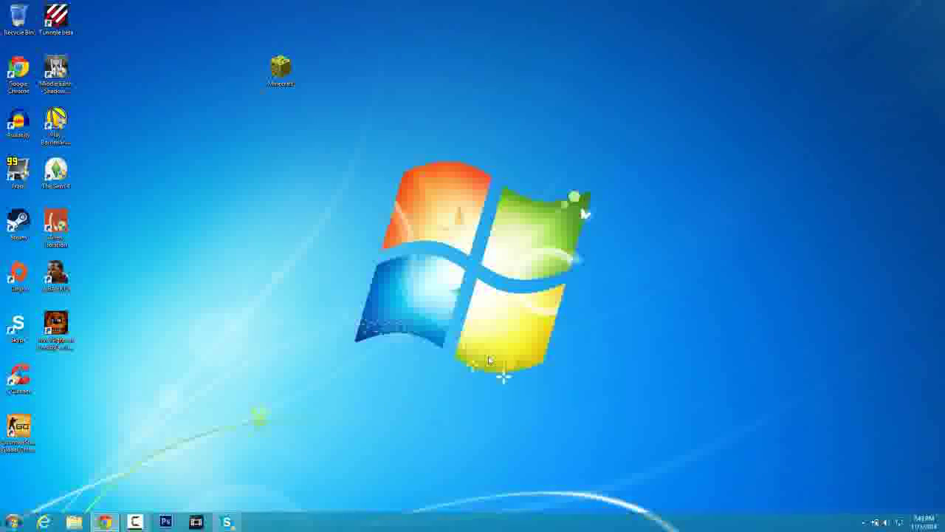